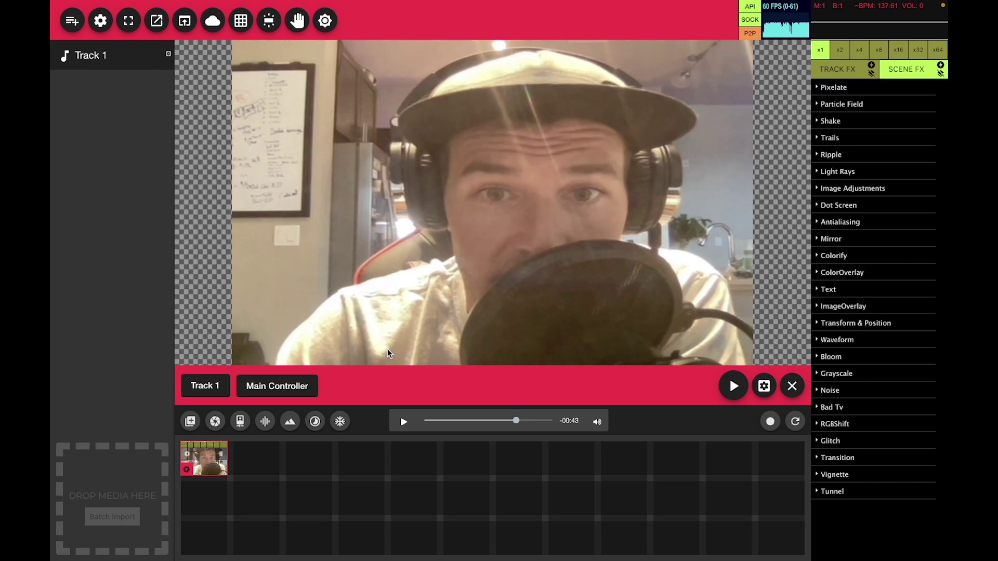
Drag the falling-astronaut mp4 from Finder into the Visualz clip grid as a second clip.
key(super+Tab)
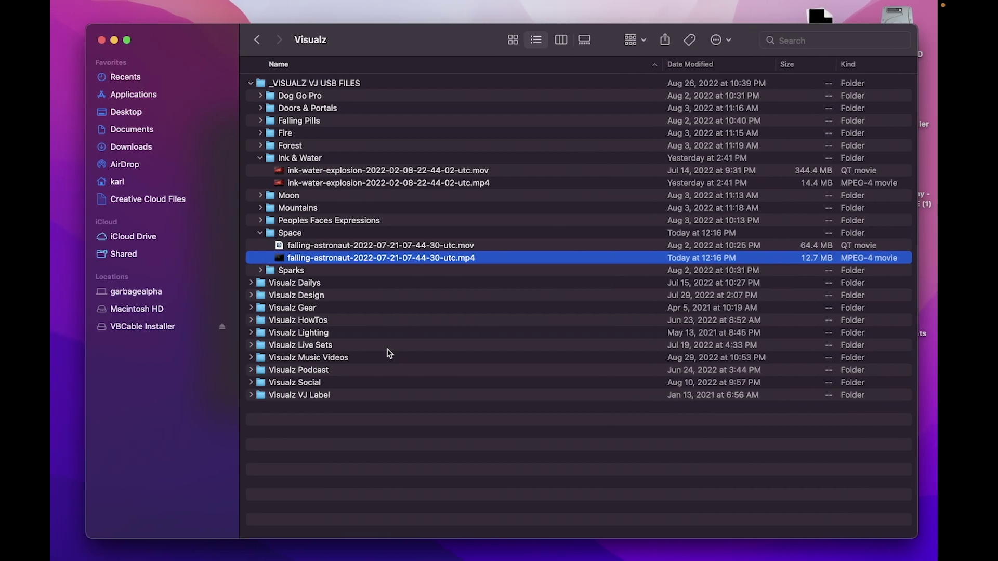
drag(329, 258, 129, 488)
key(super+Tab)
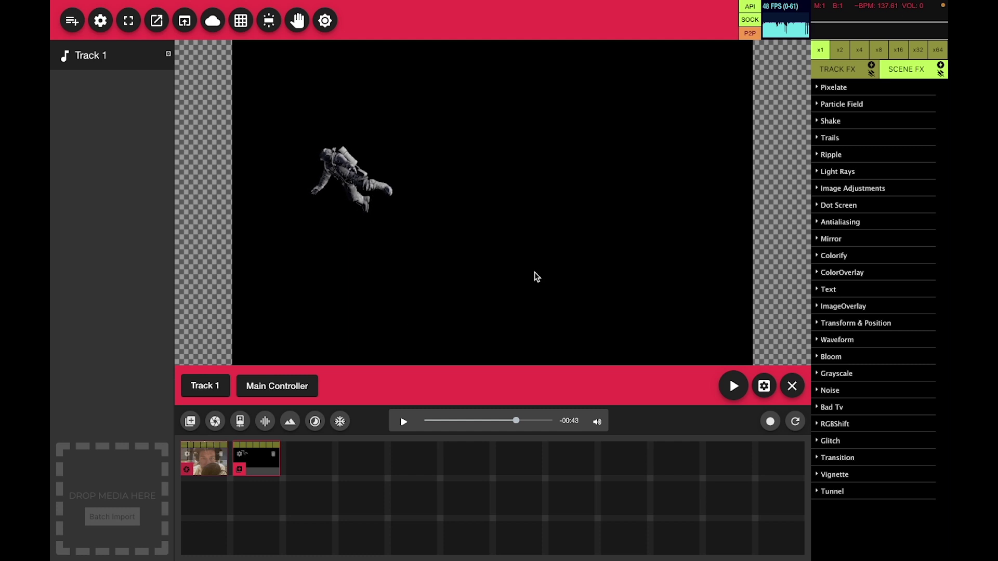
Enable Particle Field with count 7525 and the first colour red #fc0000.
click(836, 105)
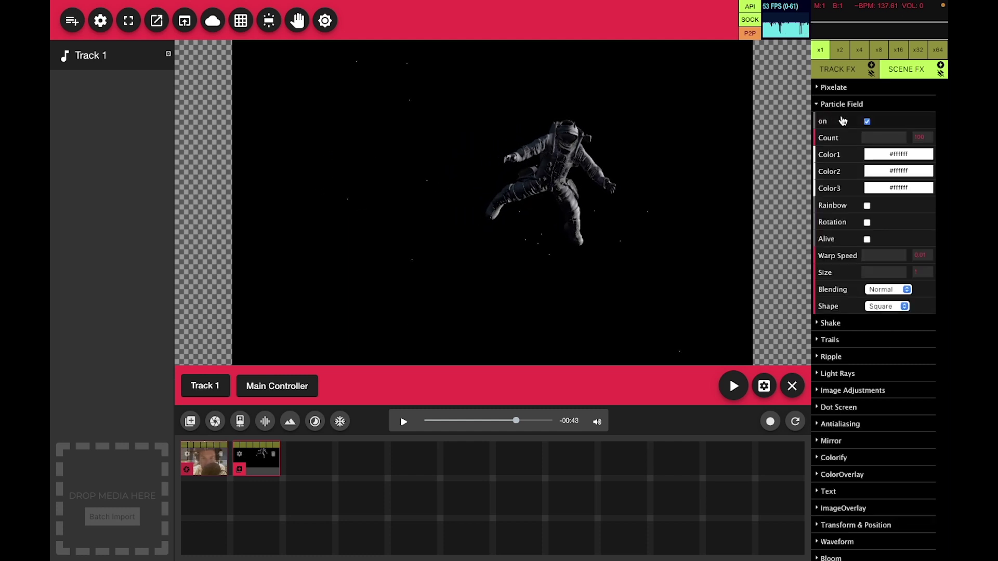
drag(863, 137, 878, 137)
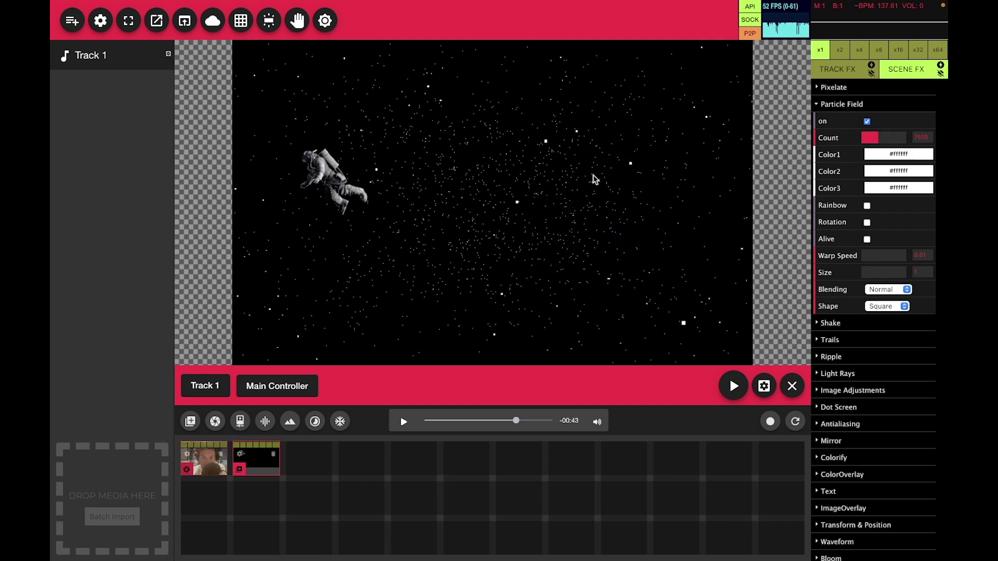
click(842, 160)
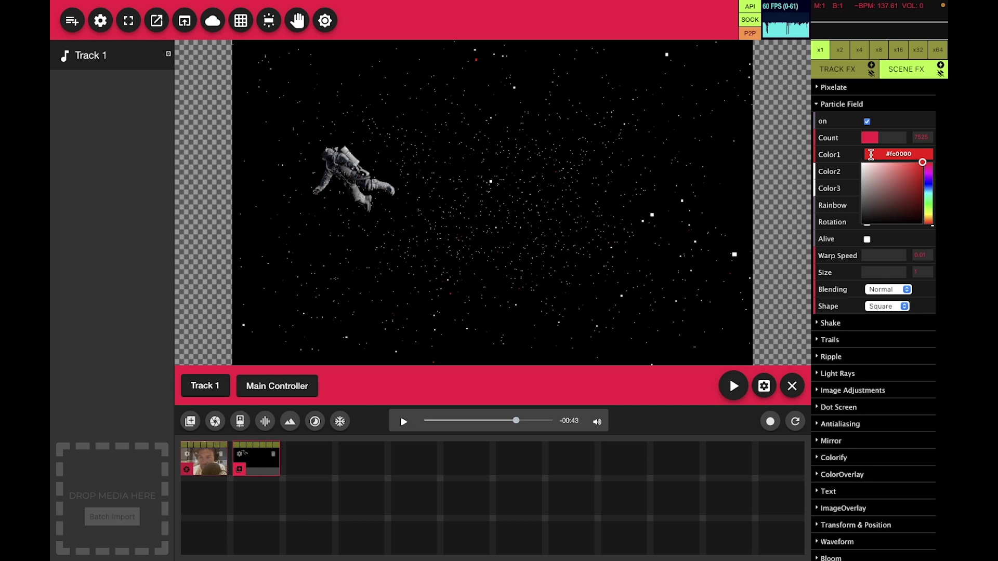
click(831, 179)
Set the second particle colour to #3a2c96 and the third to green #52844b.
click(895, 170)
click(903, 204)
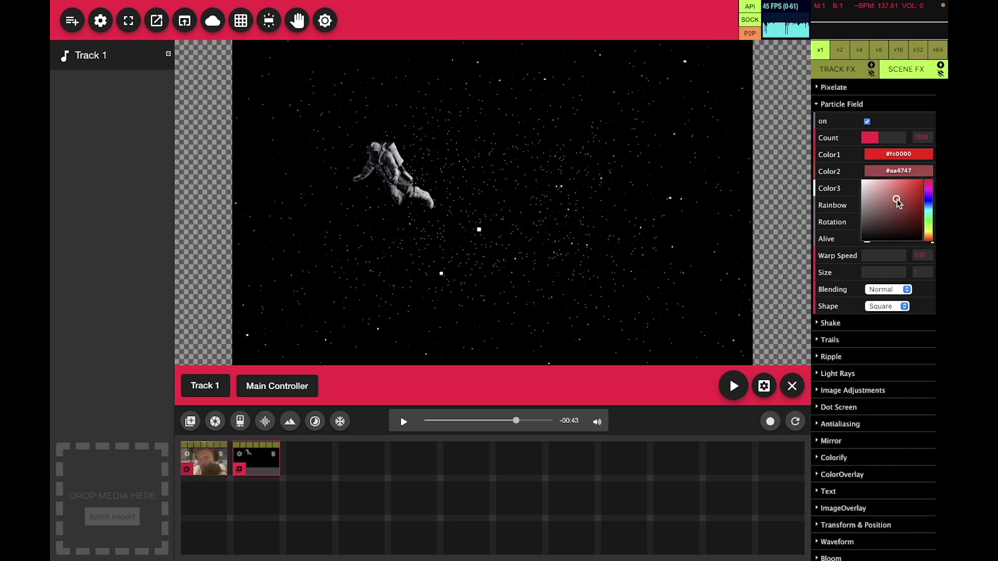
click(928, 199)
click(830, 195)
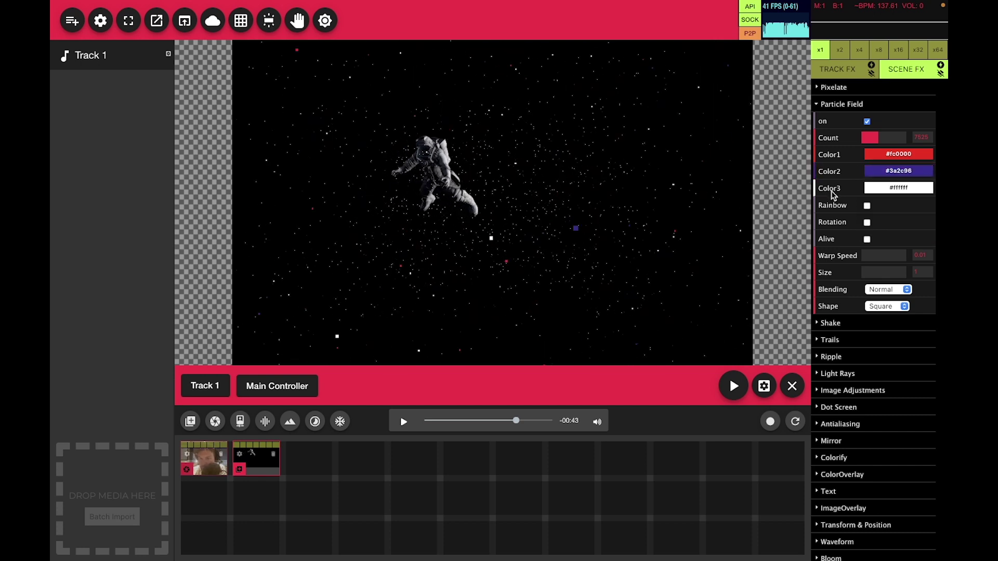
click(898, 187)
click(886, 225)
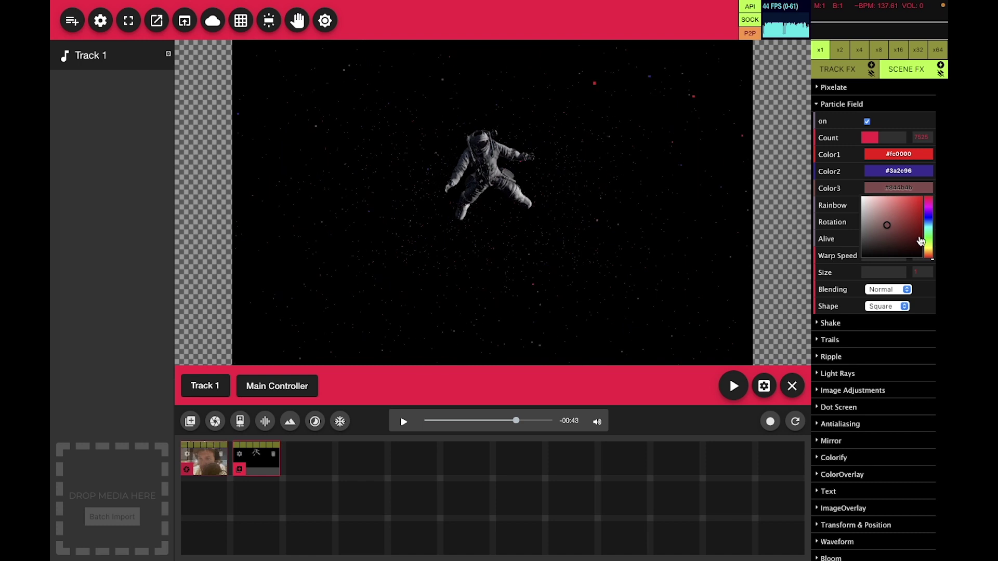
click(931, 238)
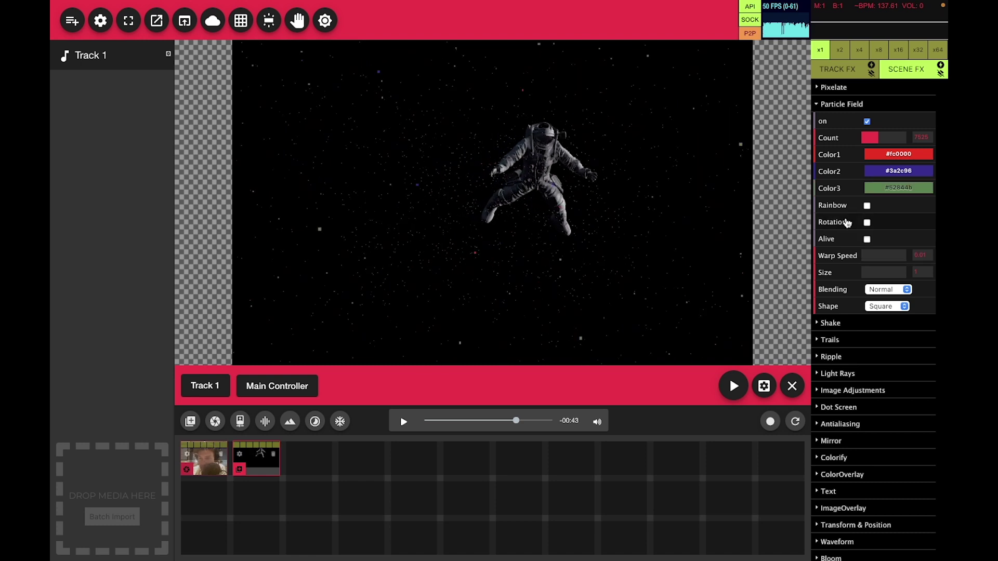
Try rainbow particles, sizes 25, 21 and 7, a white second colour and light pink first colour.
double_click(865, 208)
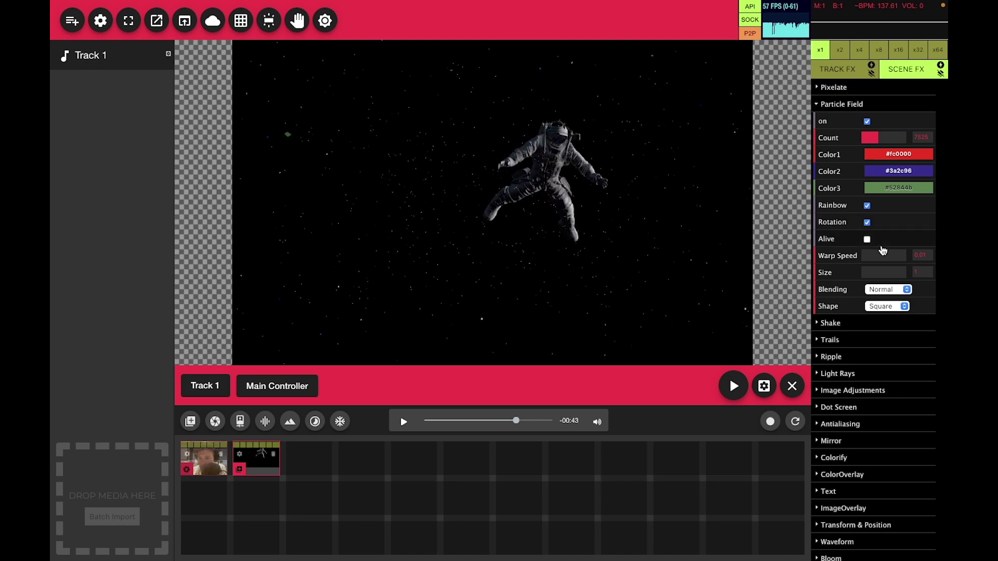
click(874, 274)
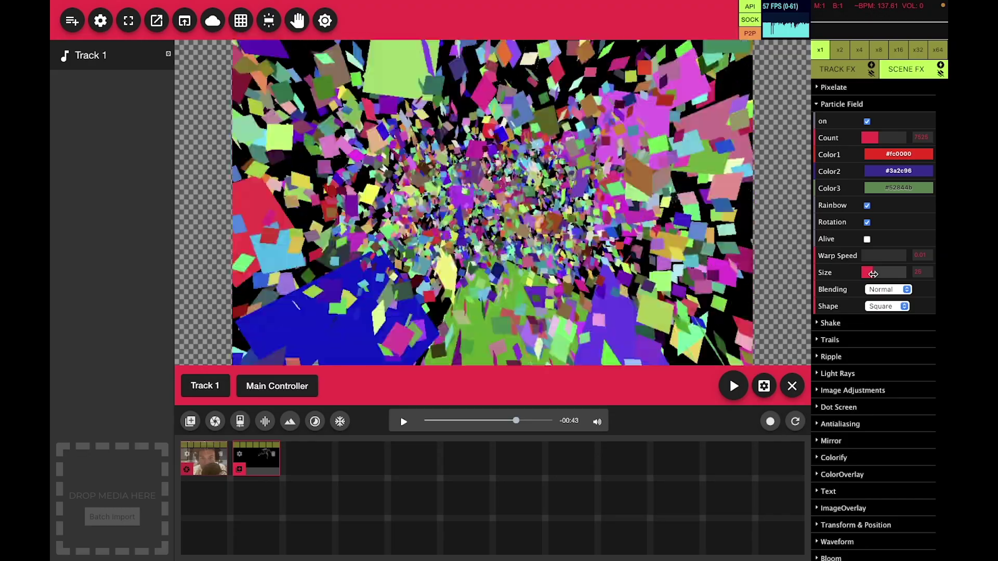
drag(873, 273, 864, 273)
click(878, 171)
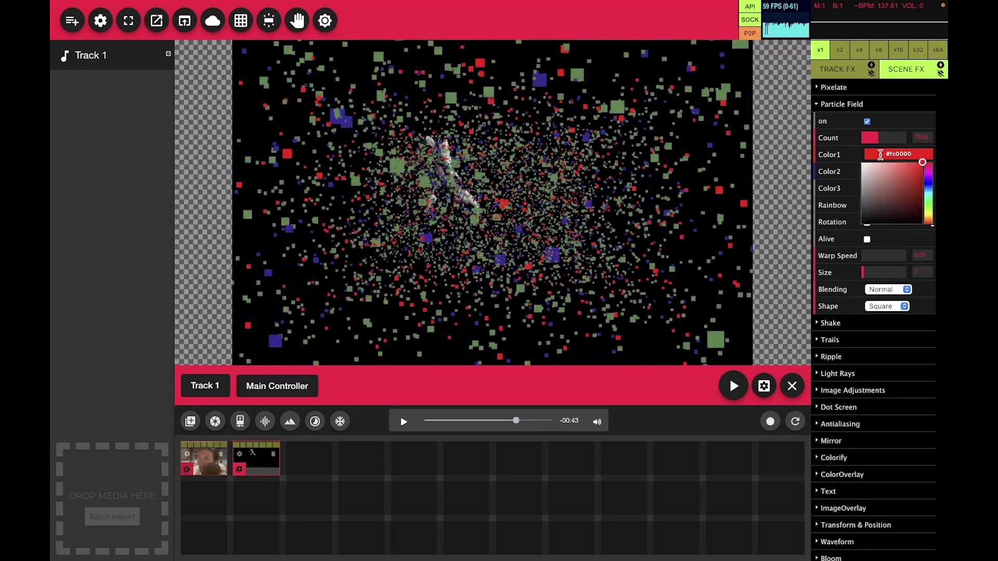
drag(877, 179, 862, 181)
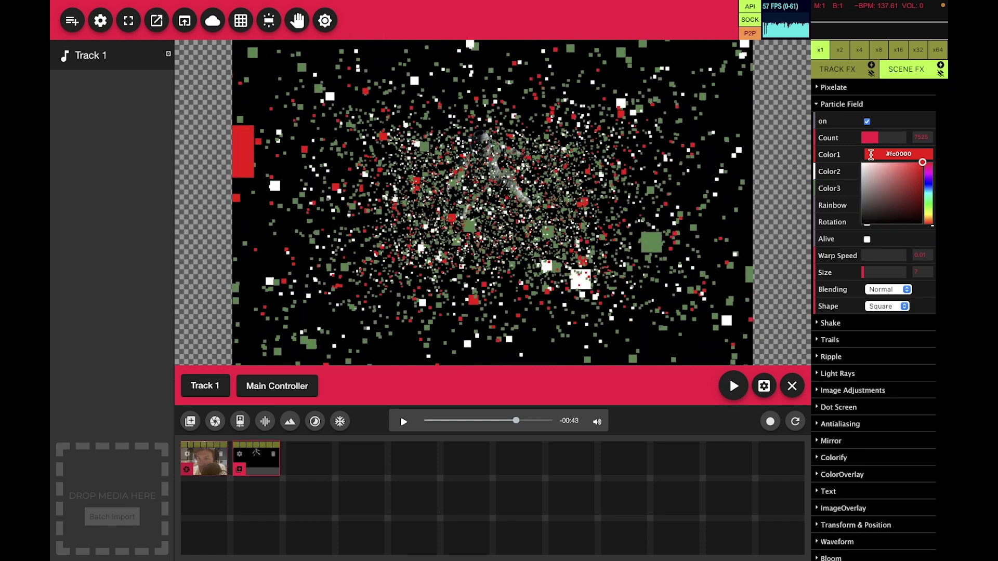
click(869, 164)
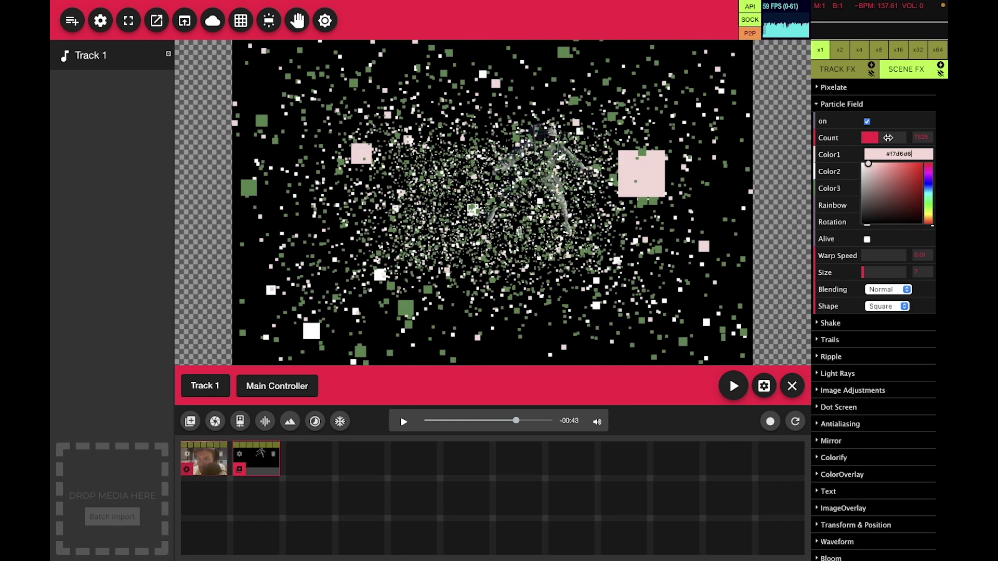
Clear the particle field, then bring it back with Add blending.
click(940, 75)
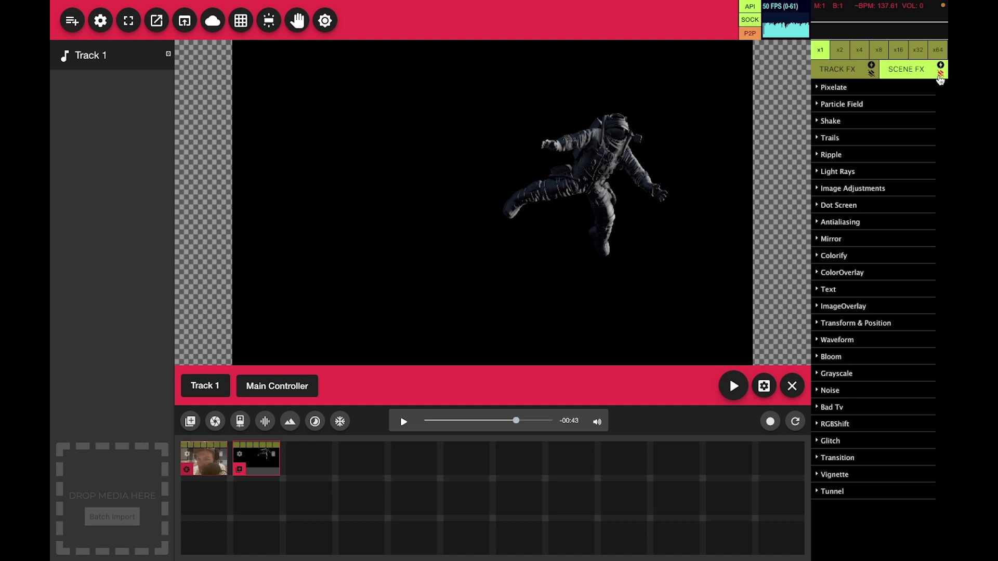
click(841, 104)
click(885, 289)
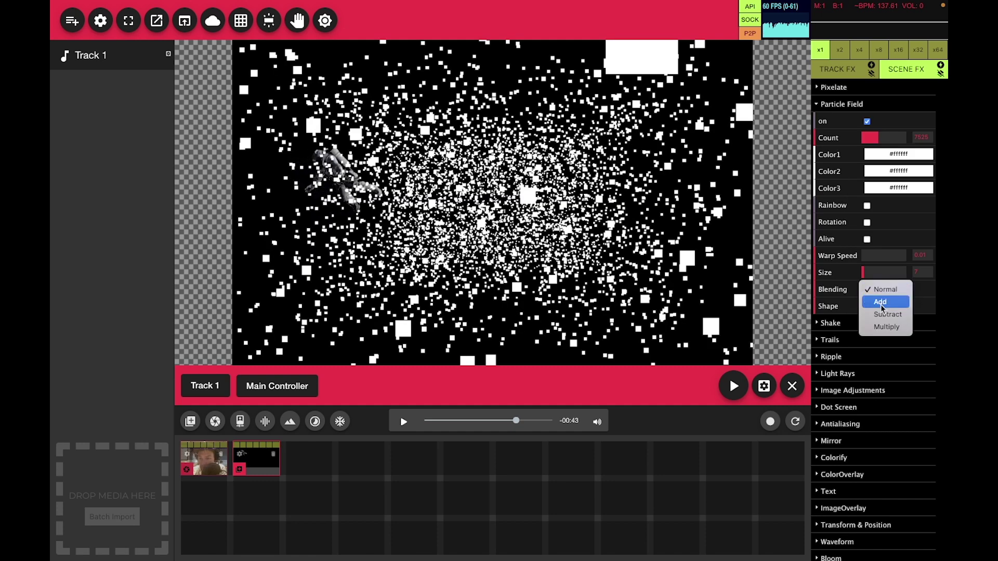
click(880, 302)
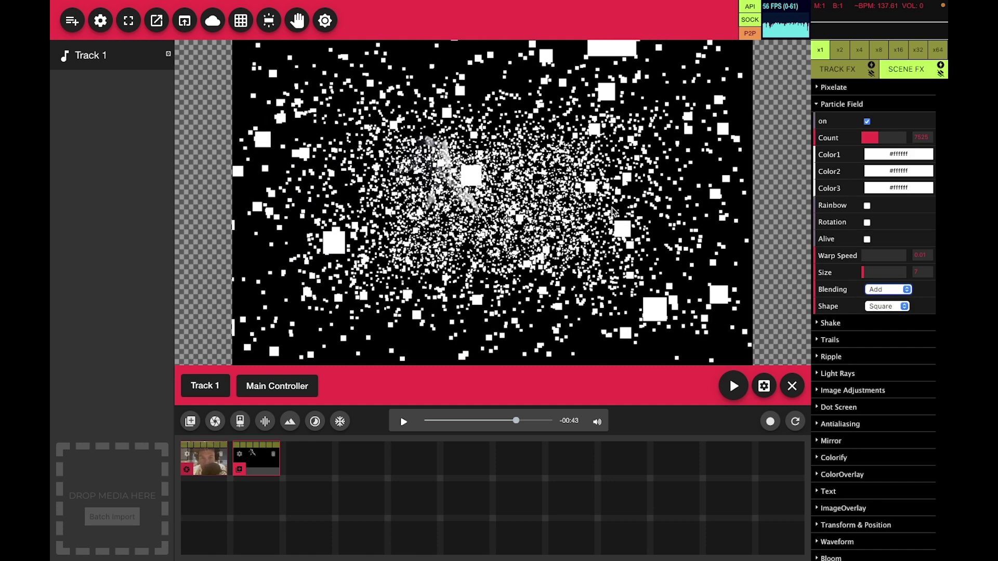
Try Subtract blending, return it to Normal, and raise warp speed to 3.09.
click(903, 288)
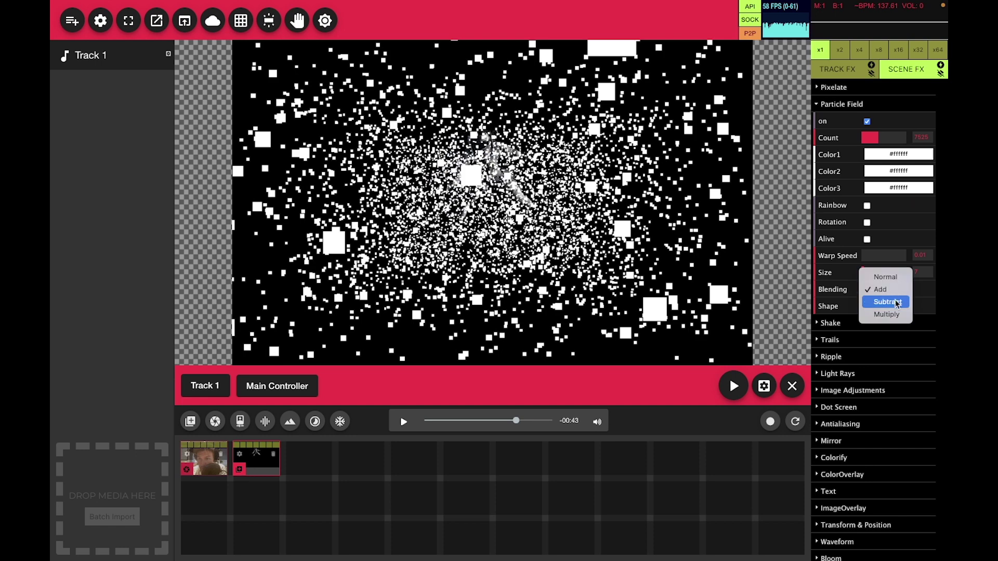
click(887, 302)
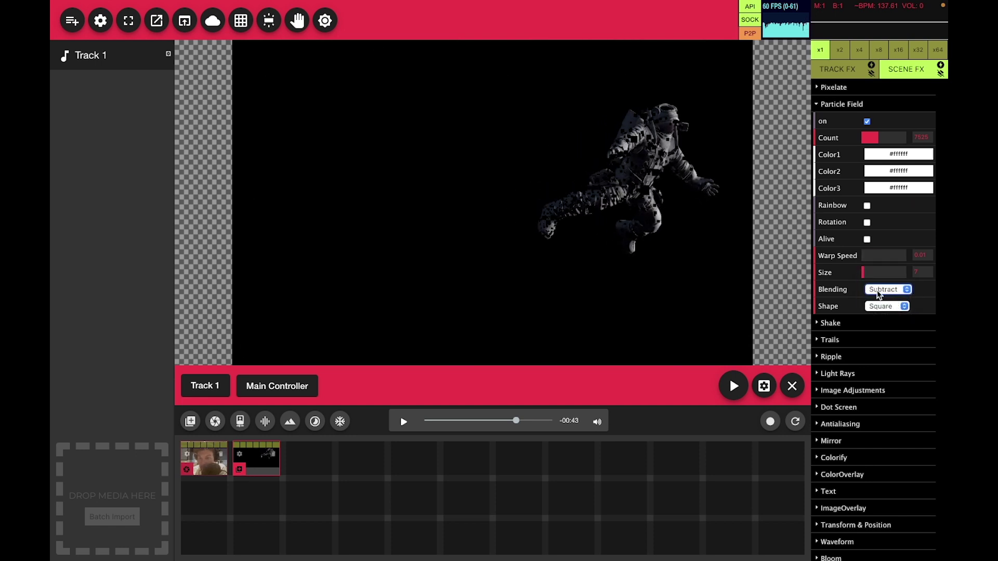
click(879, 264)
drag(865, 256, 875, 260)
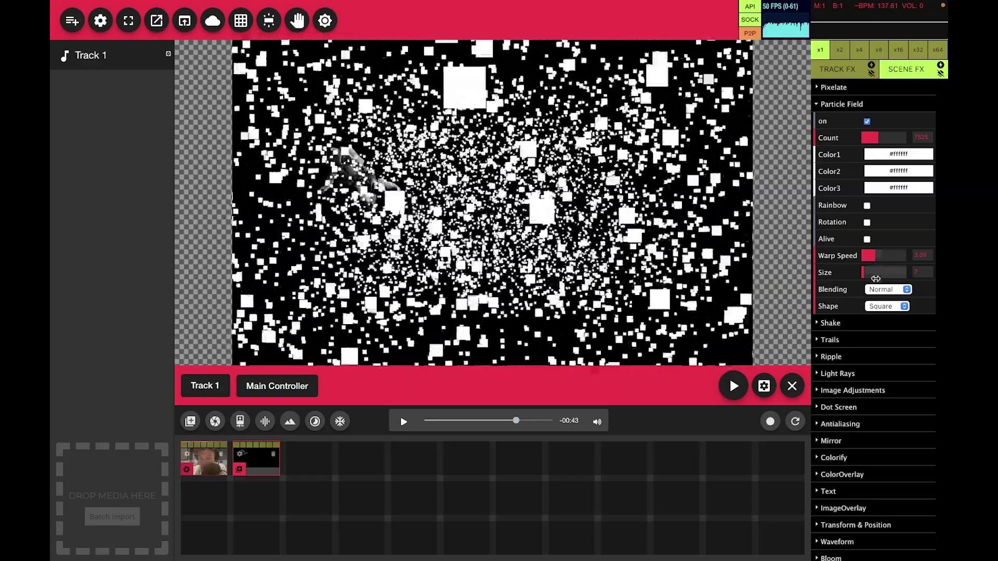
Make the particles round circles at the smallest size.
click(874, 305)
click(879, 326)
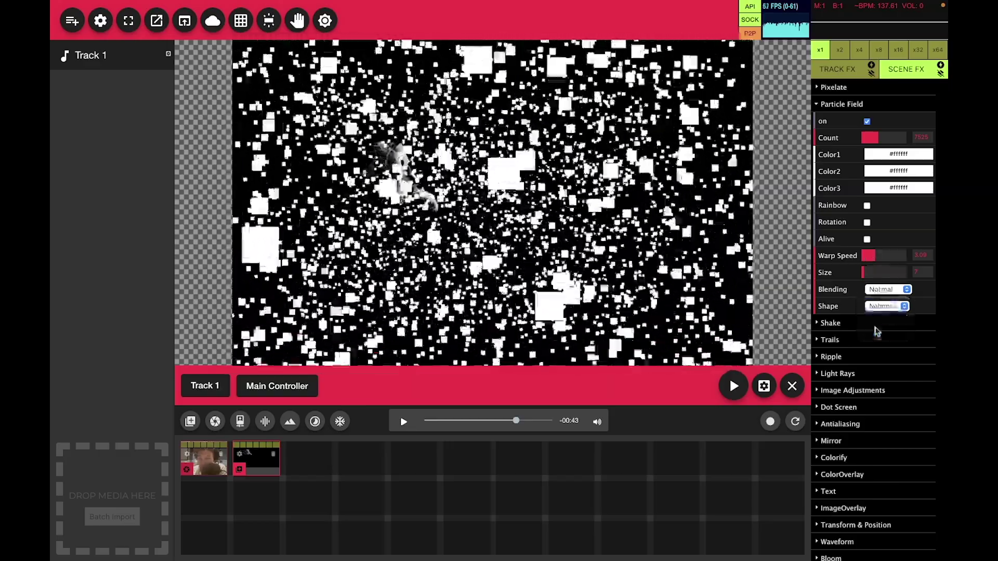
drag(864, 273, 862, 273)
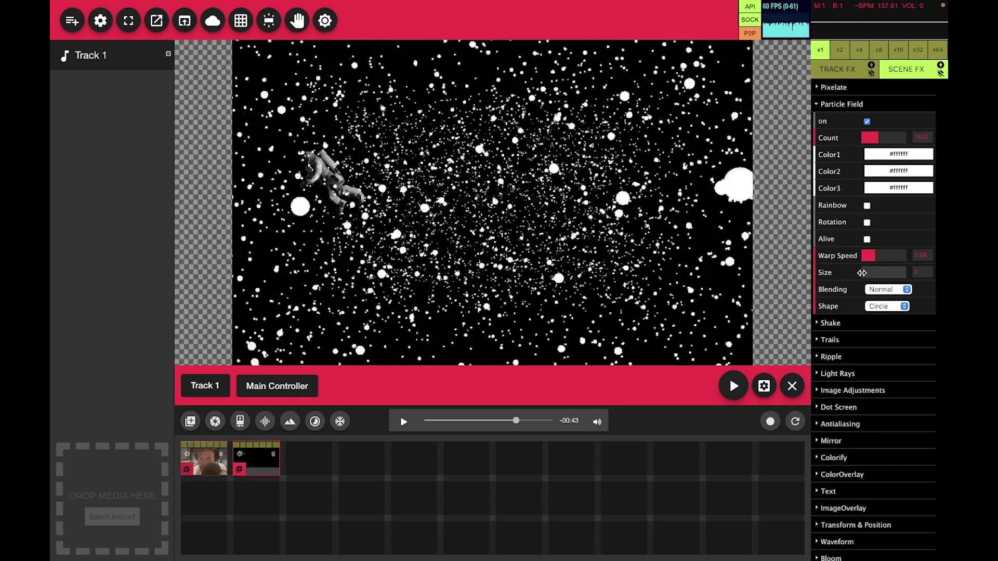
click(896, 187)
click(856, 201)
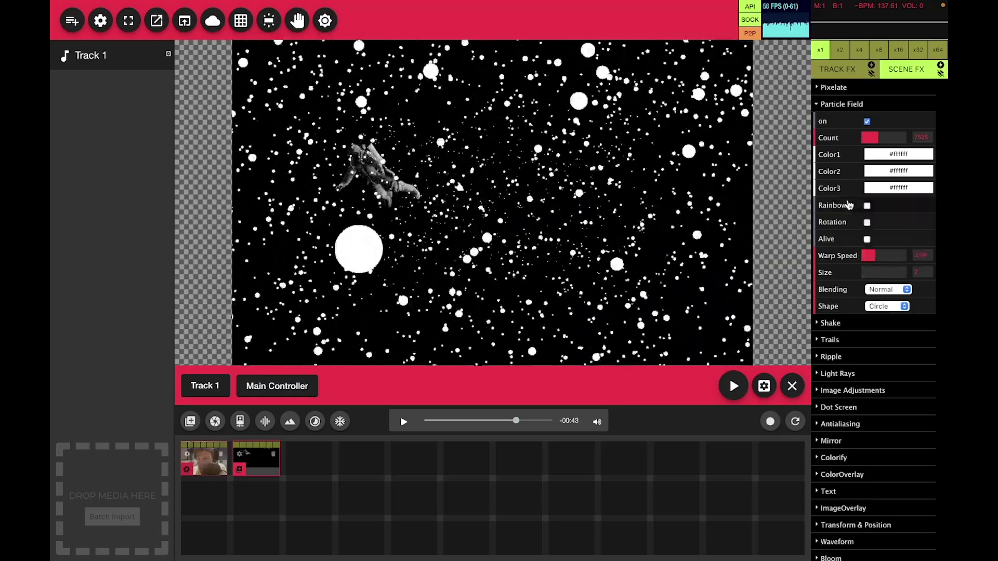
Turn on Rotation and Alive, raise warp speed, set count near 6700, and shrink particles to size 1.
click(867, 222)
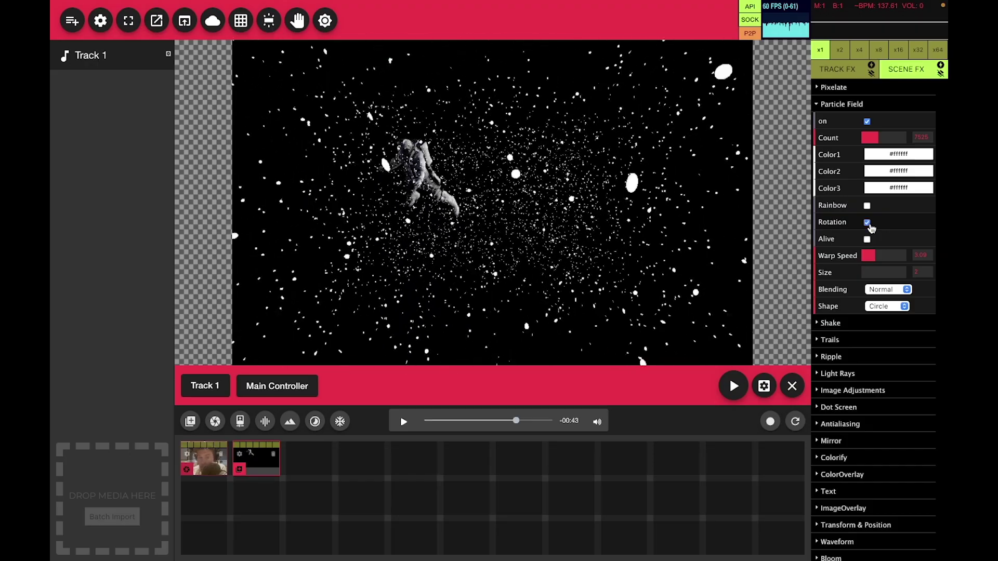
click(867, 239)
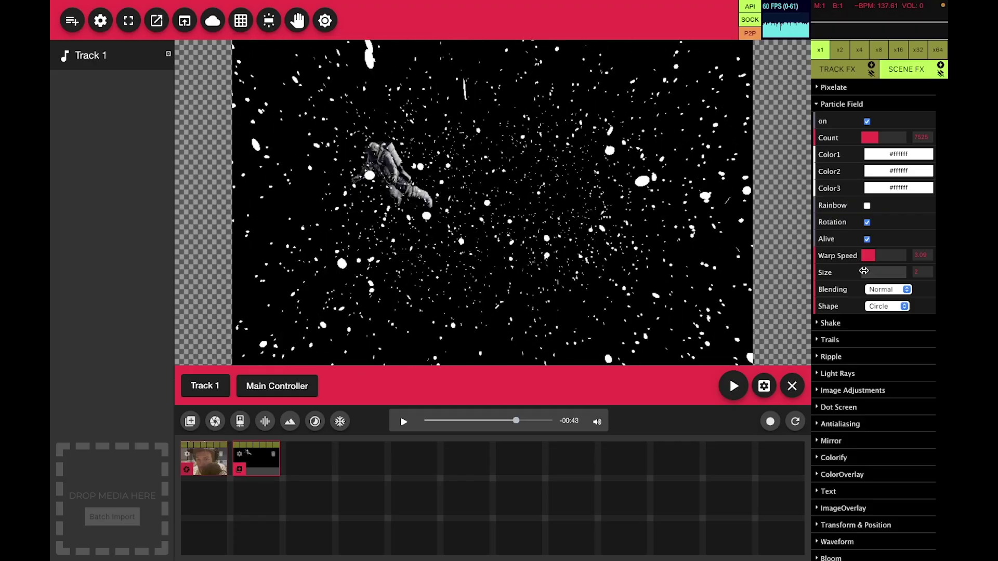
drag(877, 256, 893, 255)
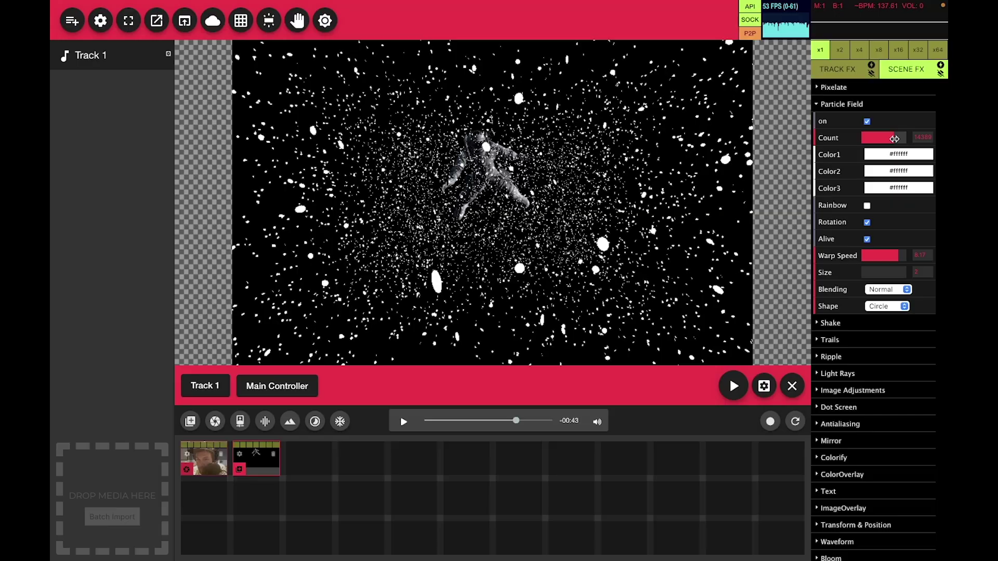
drag(878, 138, 876, 138)
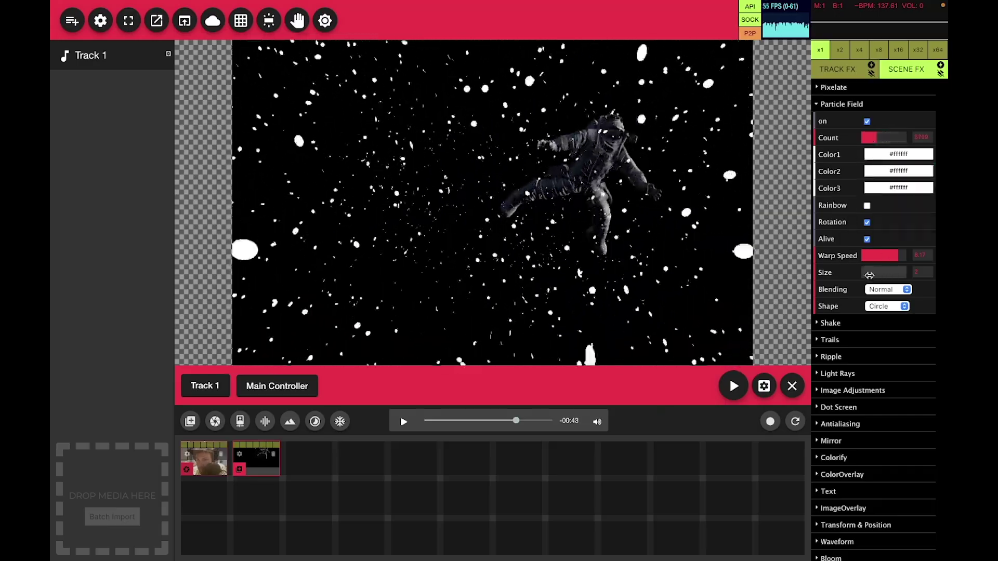
drag(869, 275, 861, 274)
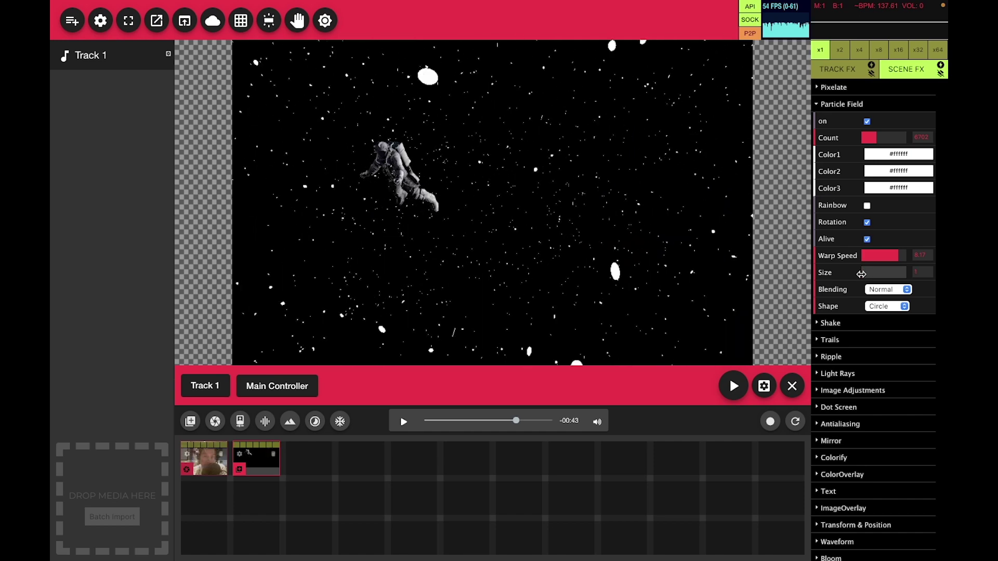
Enable Trails at intensity 0.96 and change the particle shape to Triangle.
click(830, 340)
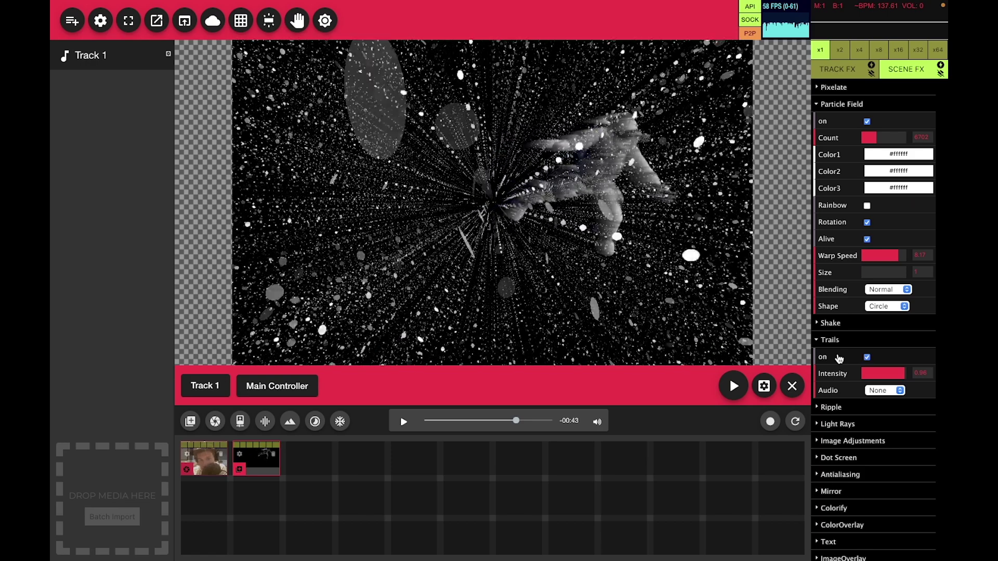
click(884, 306)
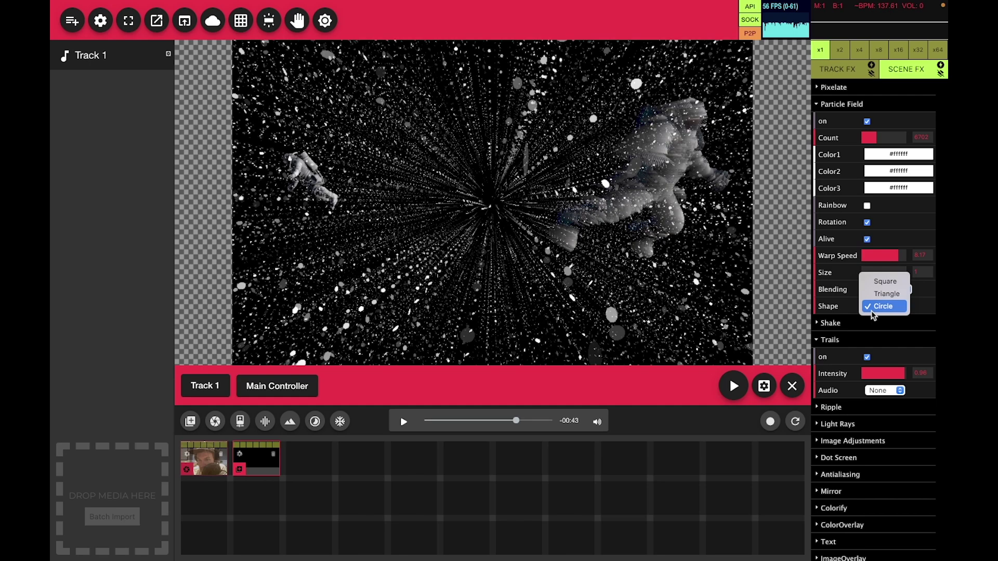
click(871, 295)
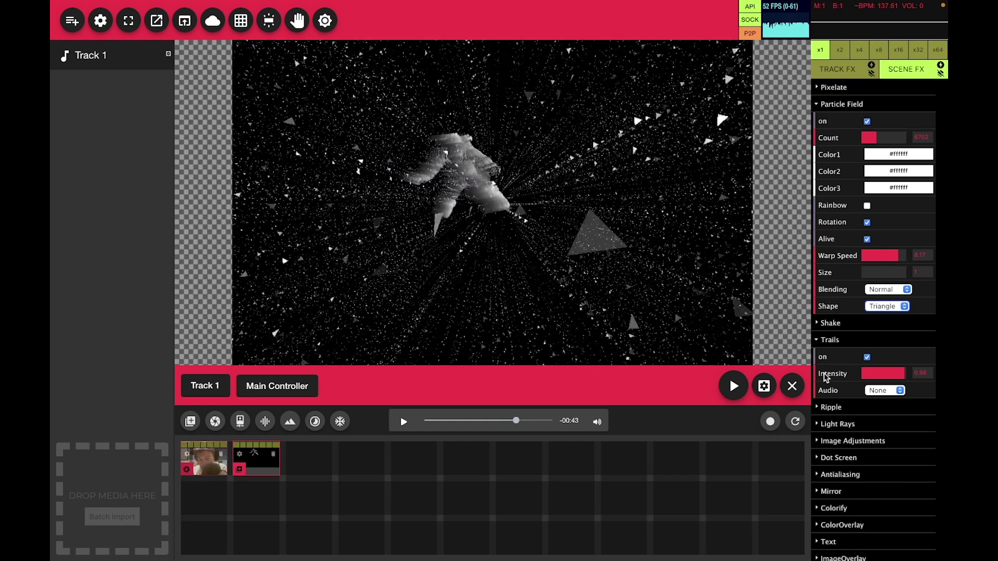
Turn on the Antialiasing scene effect.
scroll(826, 377, down, 1)
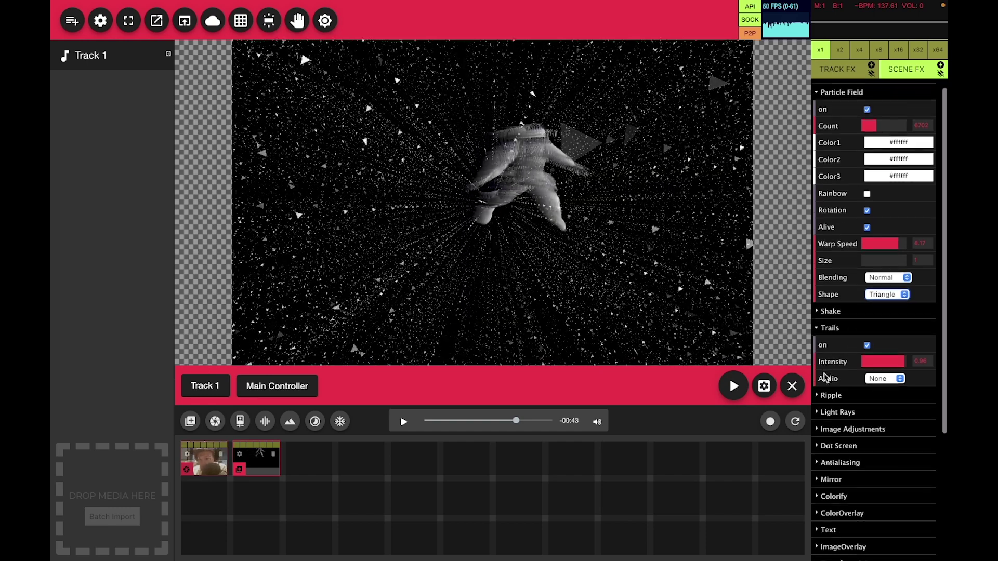
scroll(825, 377, down, 5)
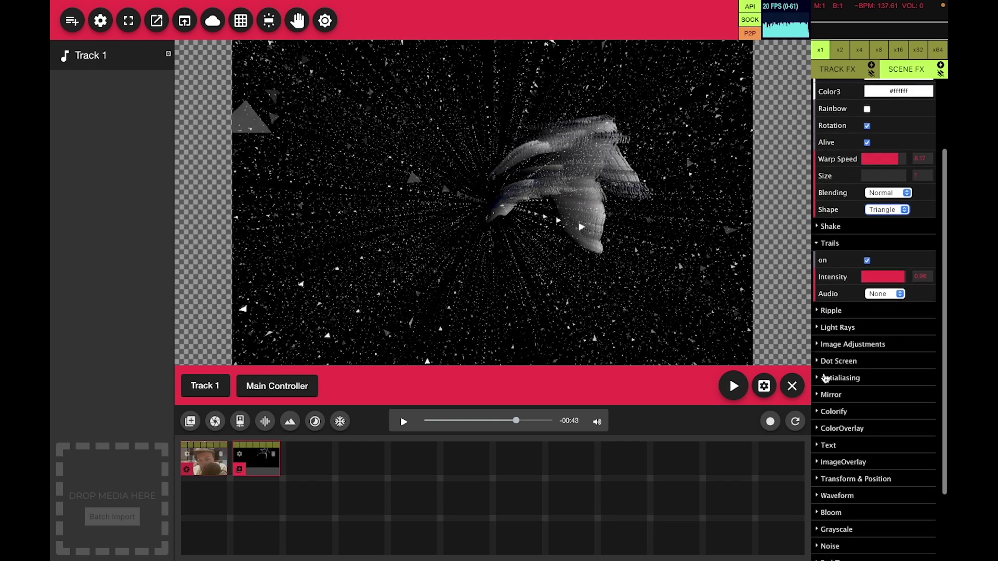
click(825, 378)
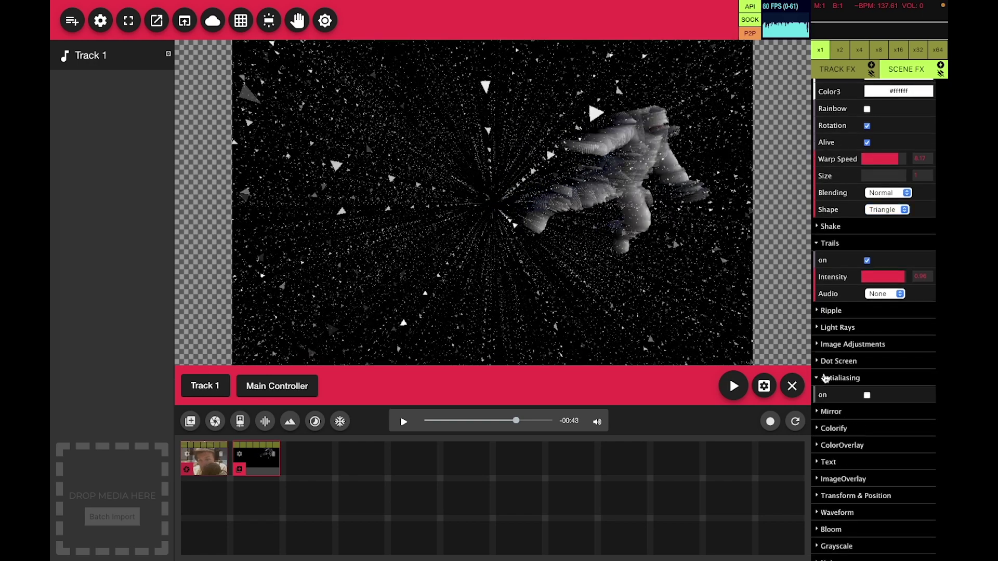
click(862, 396)
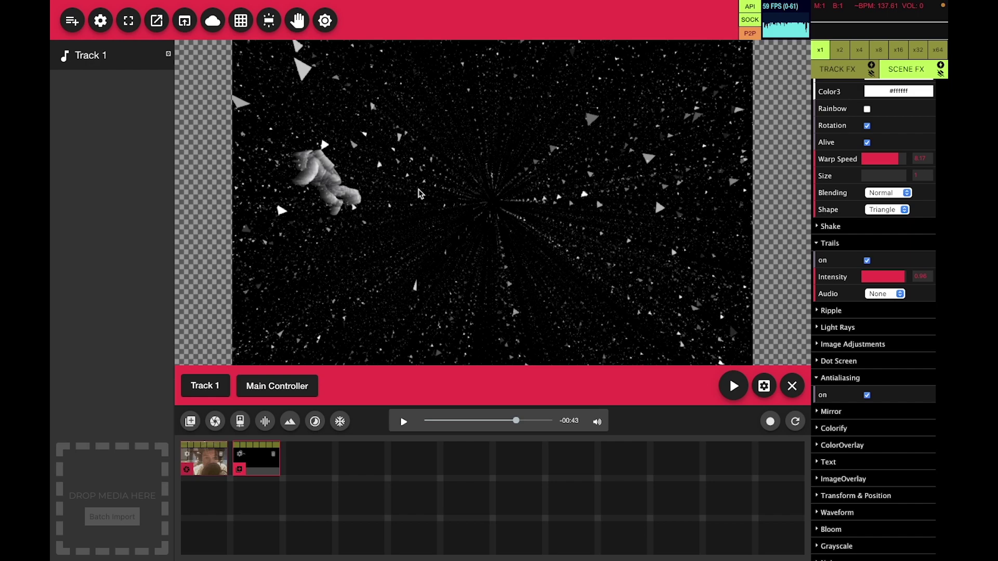
double_click(851, 391)
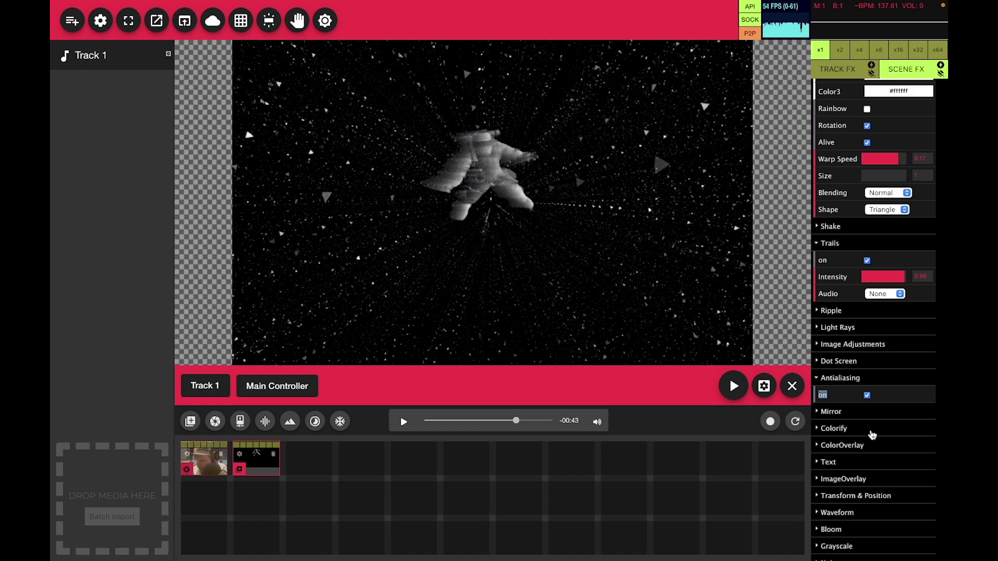
scroll(872, 435, up, 2)
scroll(854, 322, down, 4)
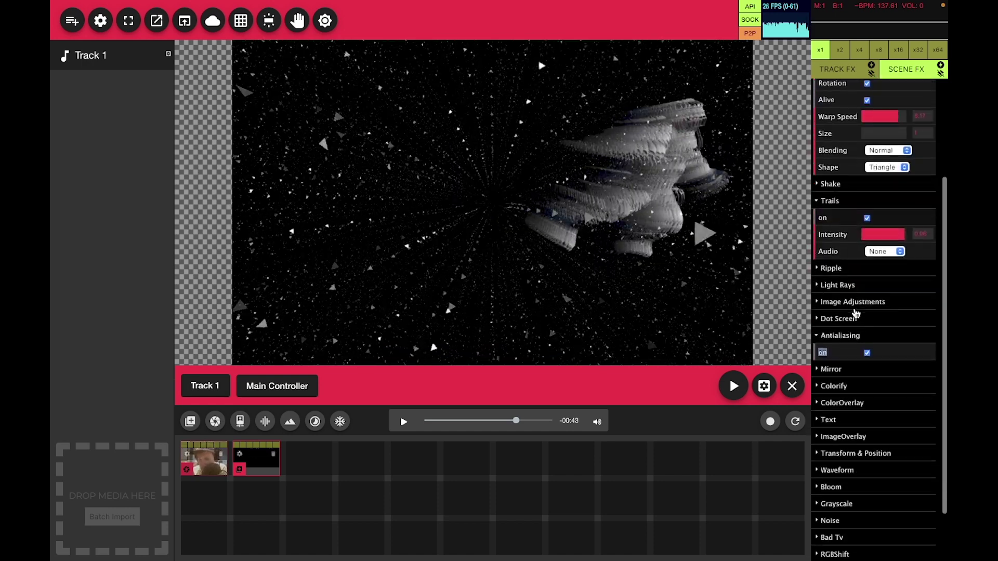
Turn on Mirror with SideA Left and SideB Top.
click(833, 370)
click(853, 388)
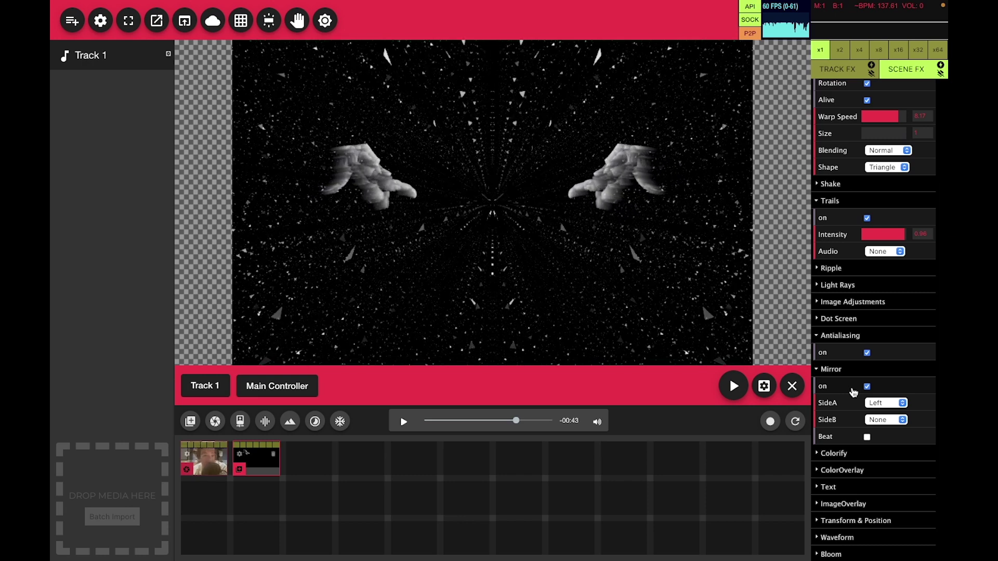
click(878, 422)
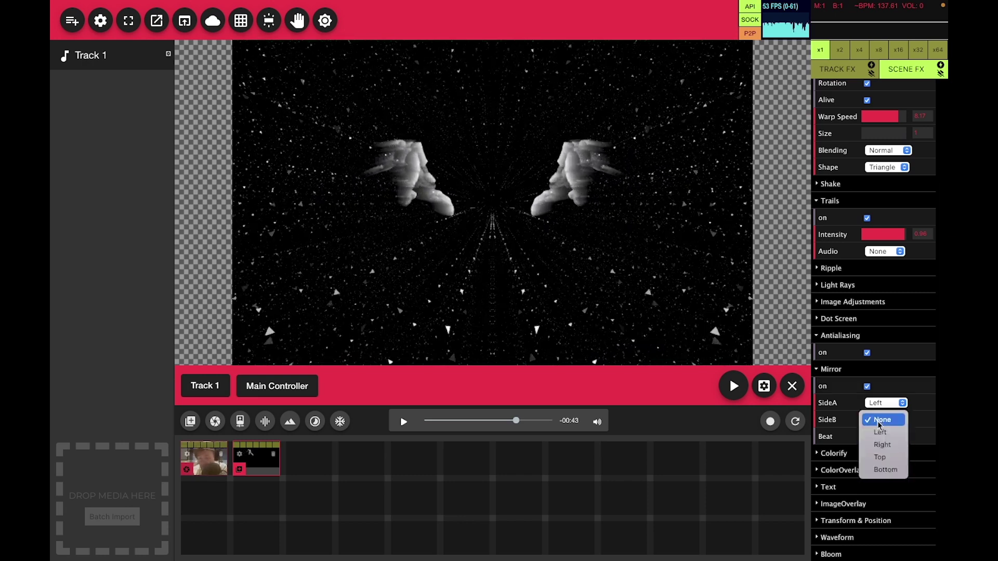
click(880, 458)
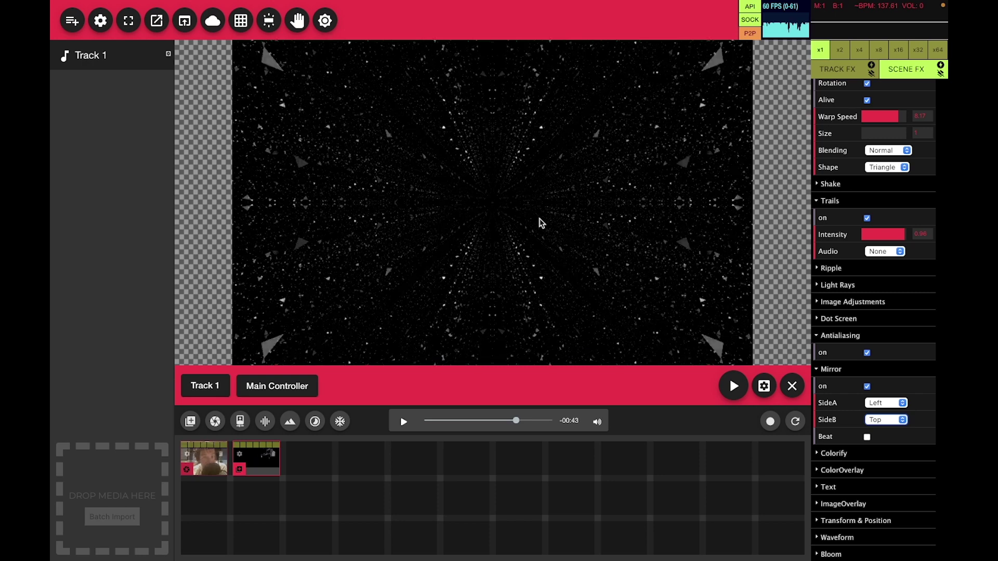
Scroll the Scene FX panel down to Tunnel and back up to Particle Field.
scroll(821, 441, down, 3)
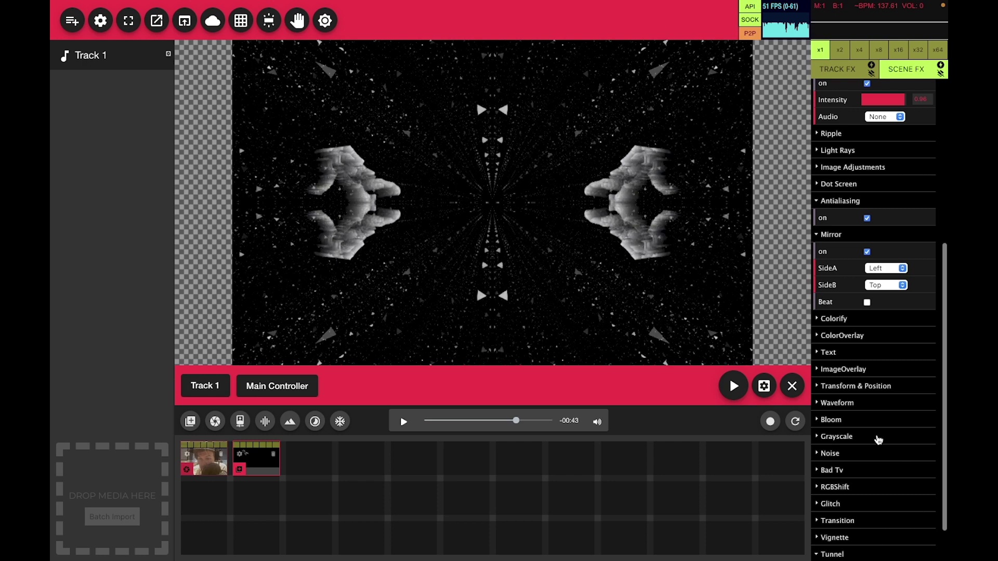
scroll(878, 440, down, 1)
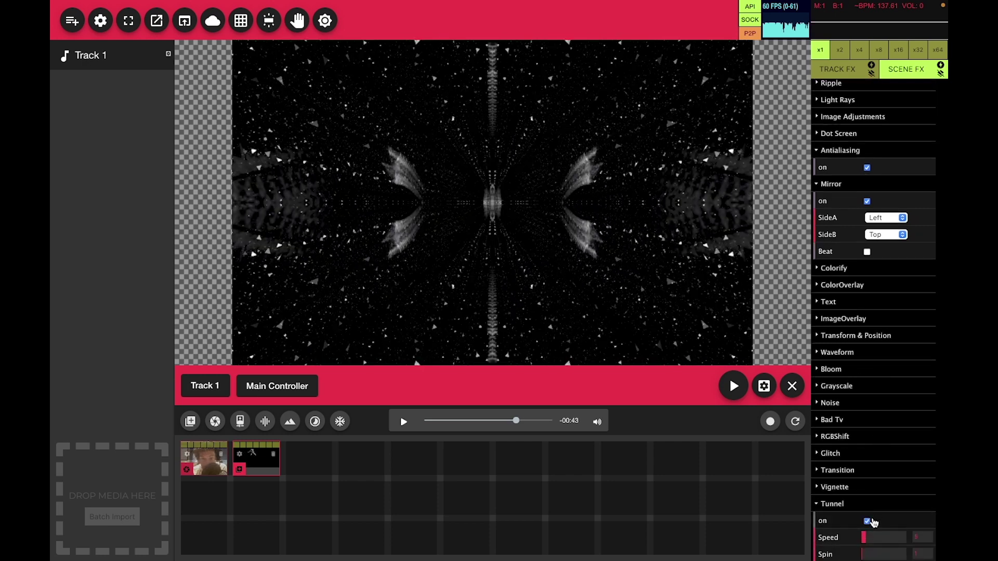
scroll(855, 317, up, 7)
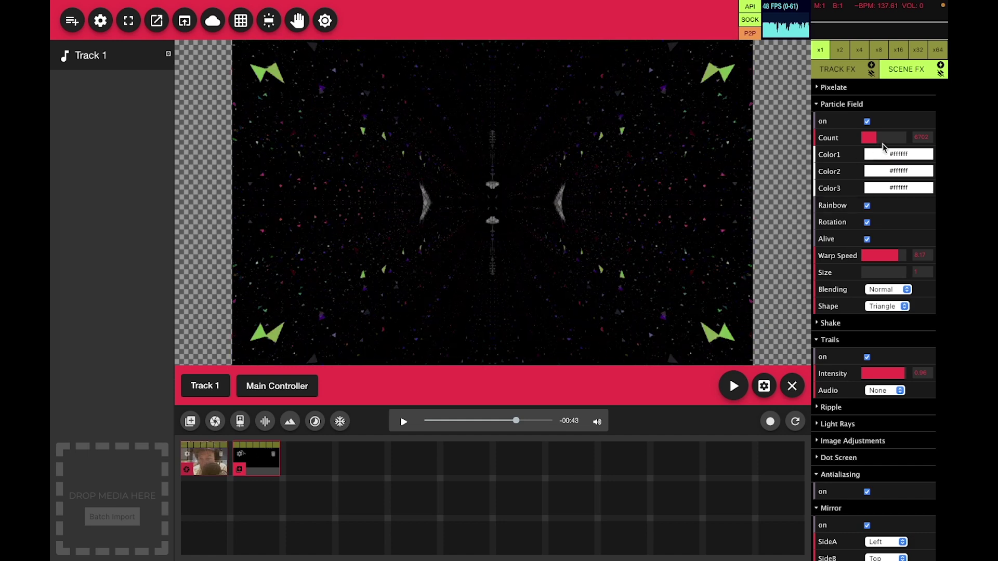
Adjust the particle count and set the Tunnel spin to 6.47.
click(891, 136)
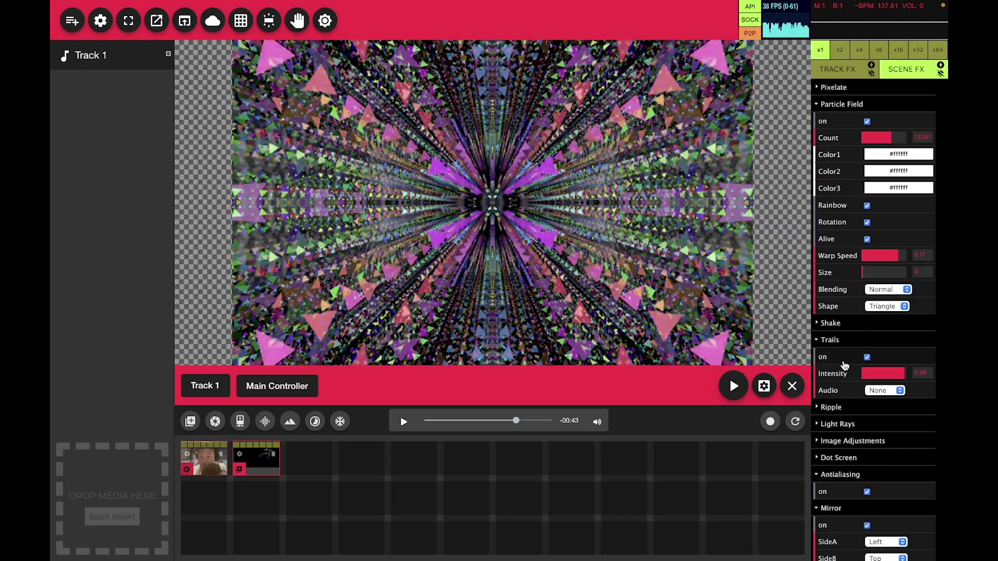
scroll(862, 364, down, 6)
drag(861, 554, 866, 557)
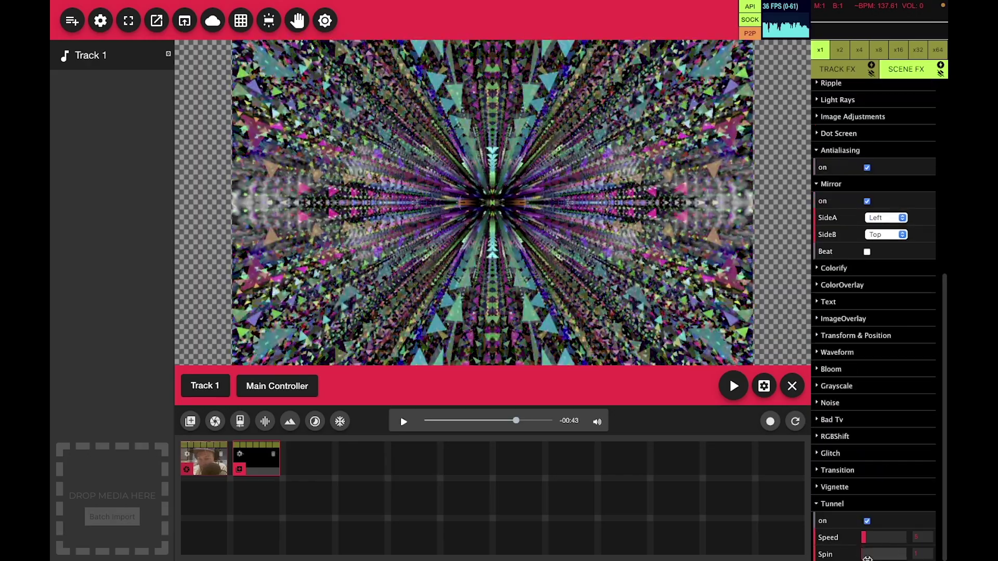